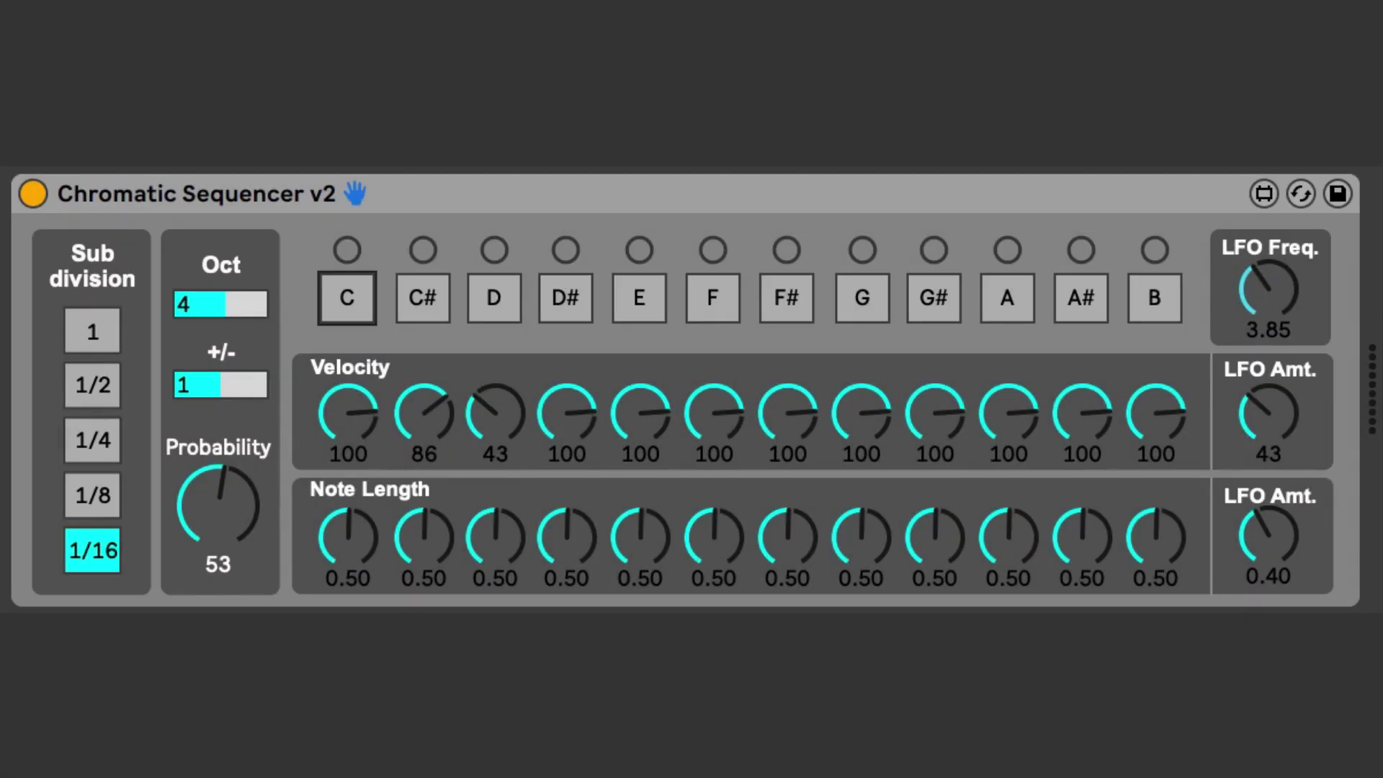
# Turn on C, D#, G and A# in the Chromatic Sequencer, with the octave left at 4
pyautogui.click(348, 288)
pyautogui.click(559, 304)
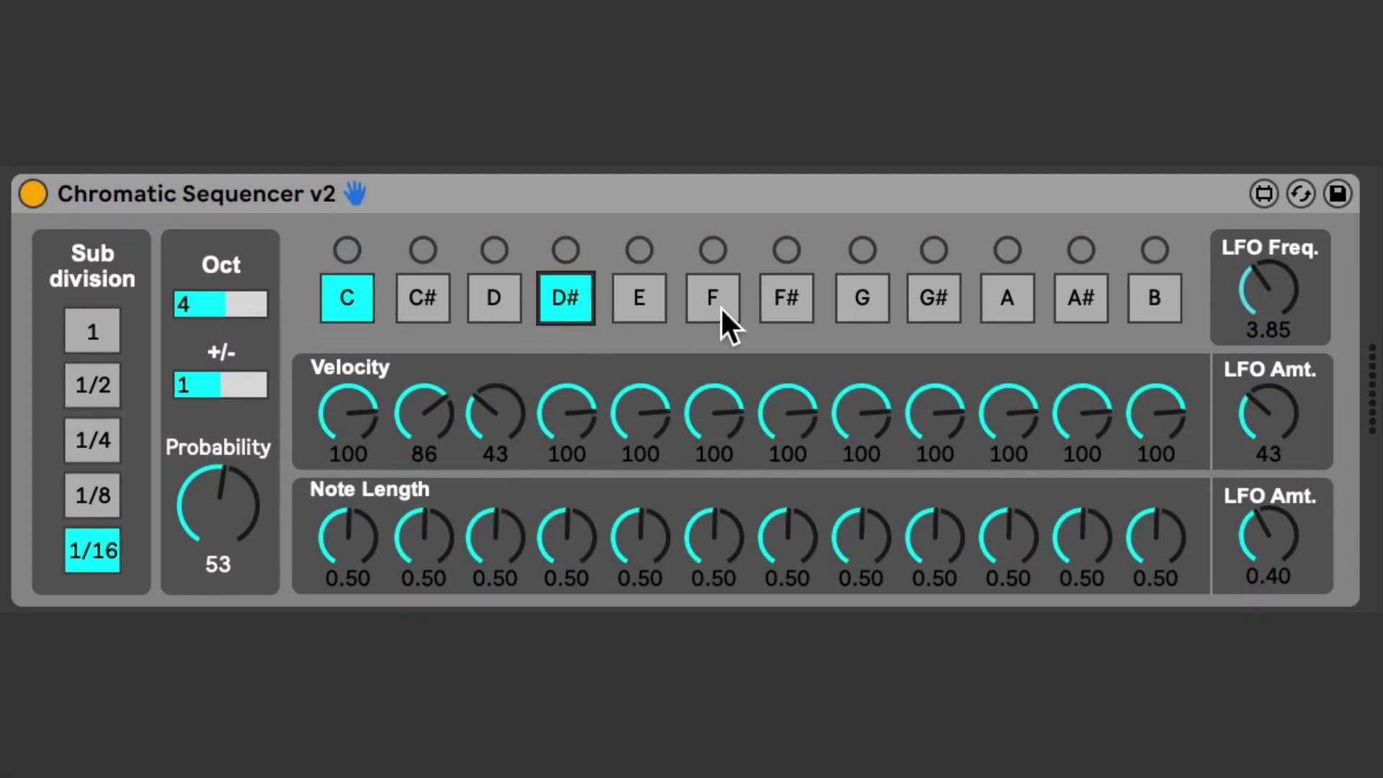
pyautogui.click(879, 295)
pyautogui.click(1087, 301)
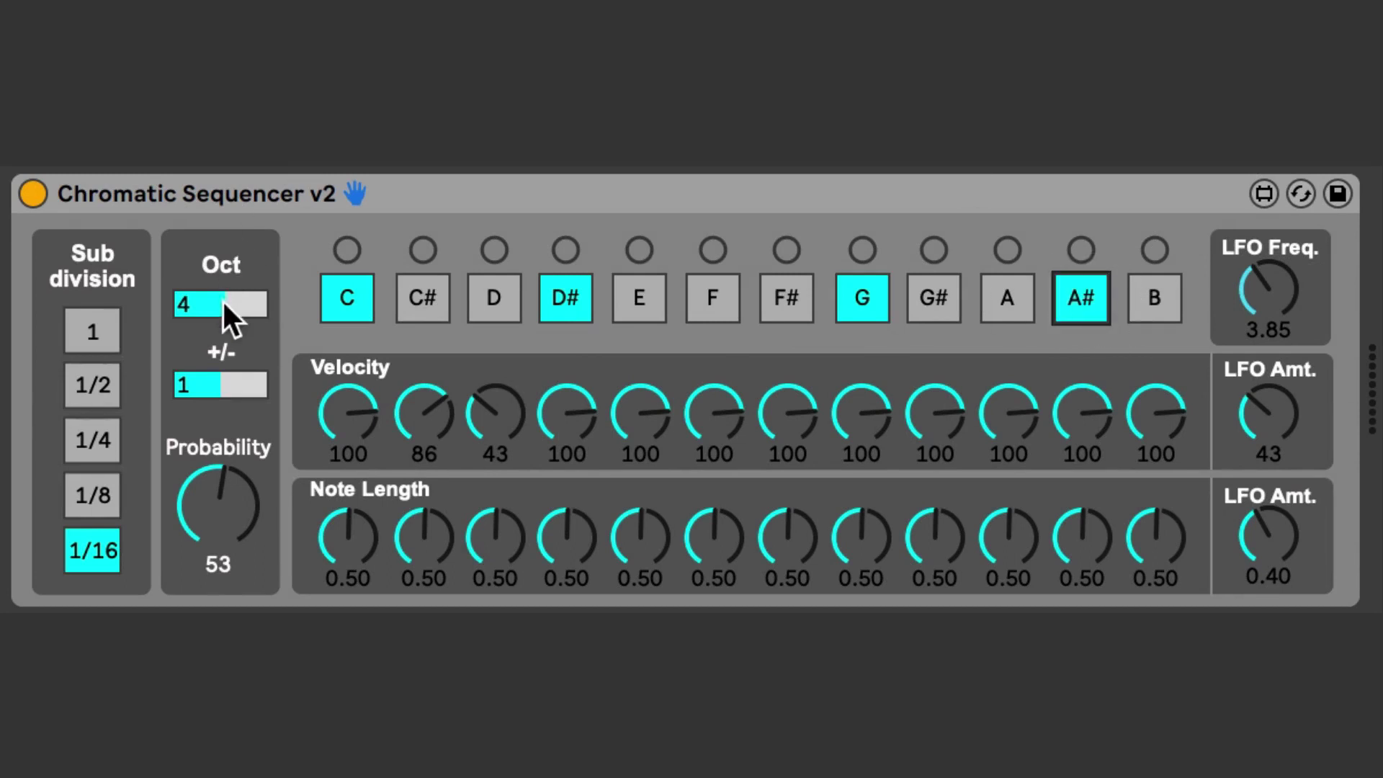
pyautogui.moveTo(222, 299); pyautogui.dragTo(216, 361)
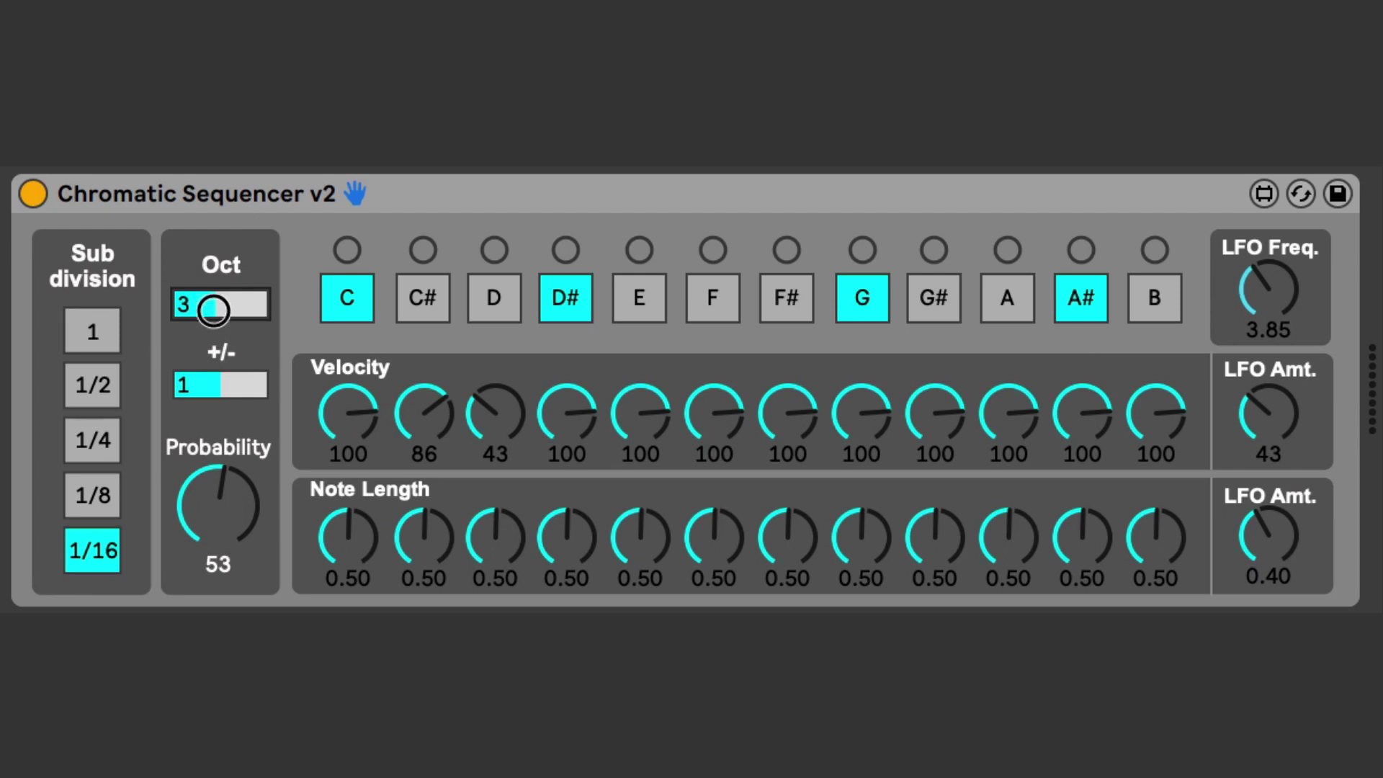
pyautogui.moveTo(214, 310)
pyautogui.mouseDown()
pyautogui.moveTo(204, 176)
pyautogui.moveTo(195, 315)
pyautogui.mouseUp()
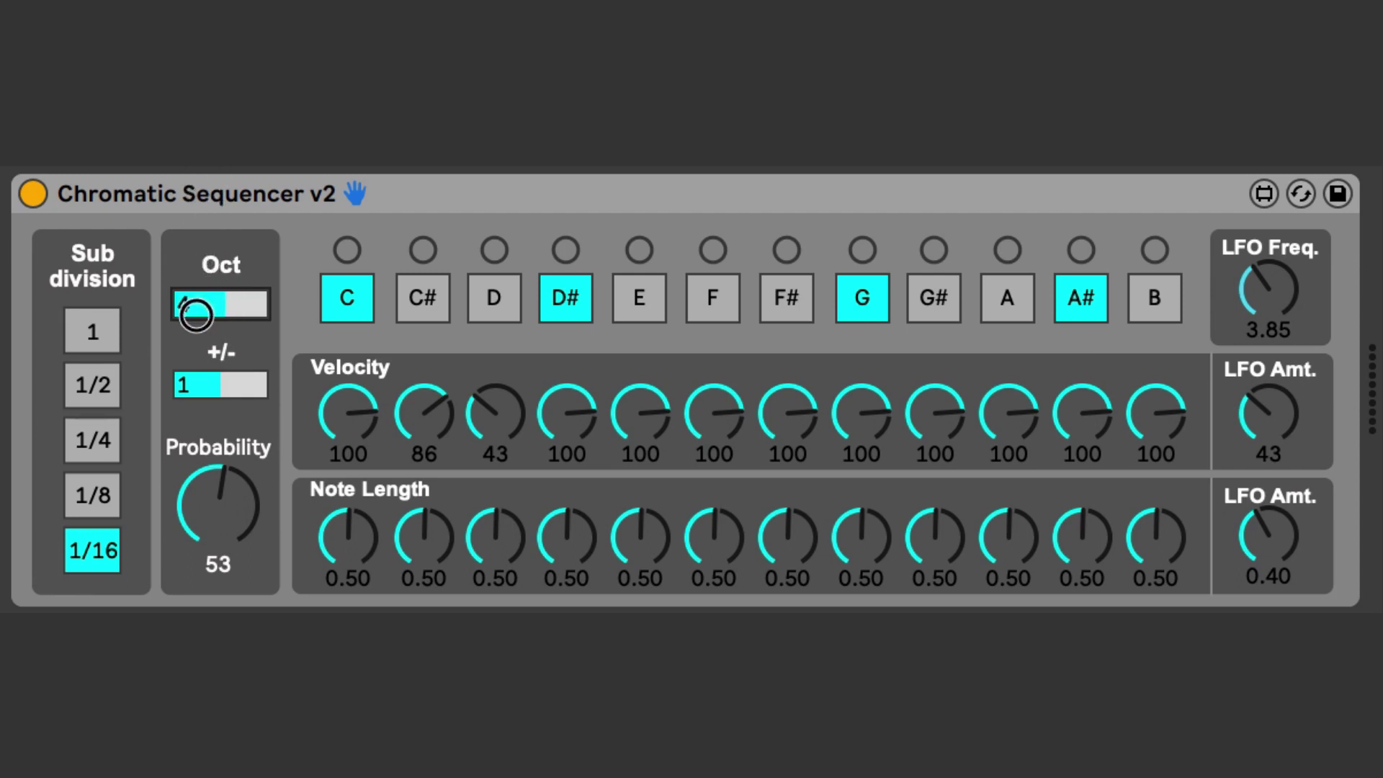
# Set the sequencer Subdivision to 1/8 and raise Probability from 53 to 66
pyautogui.click(102, 493)
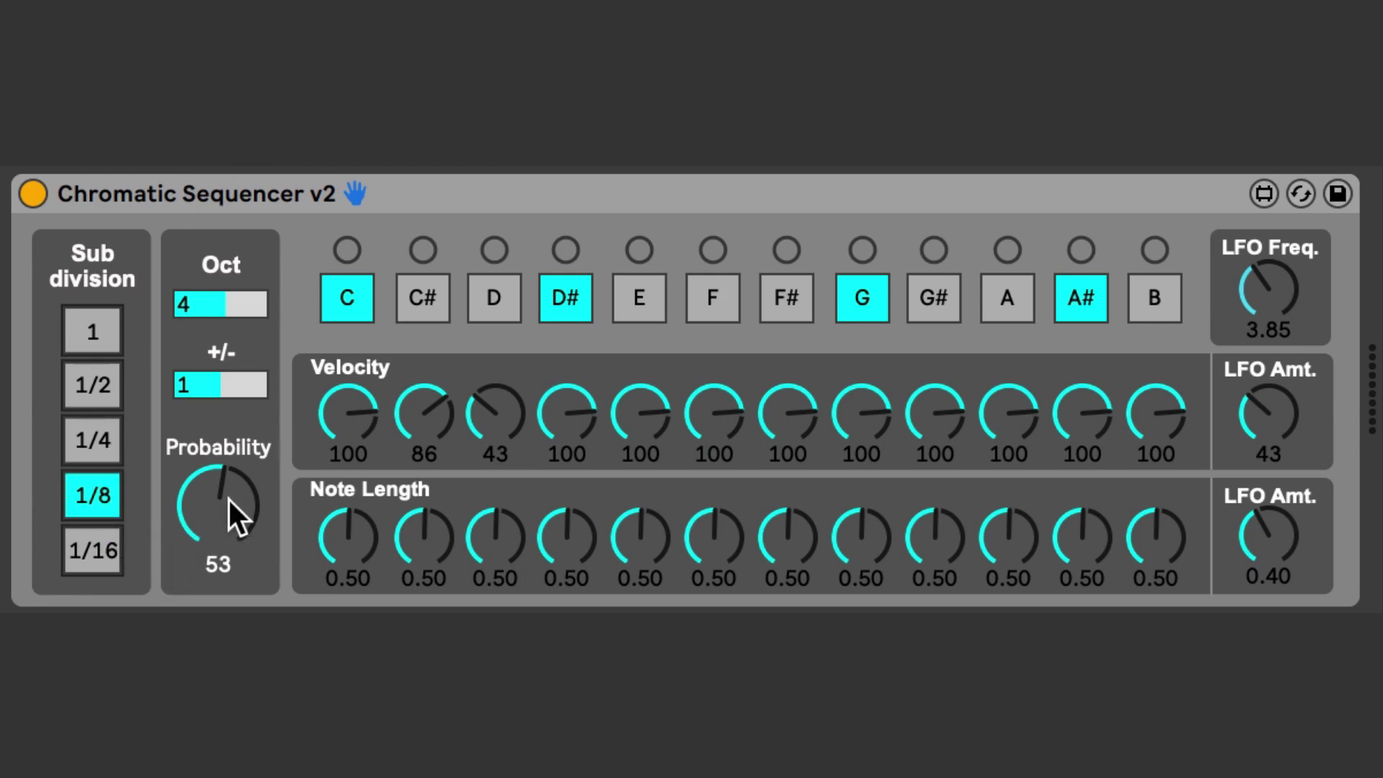
pyautogui.moveTo(212, 489); pyautogui.dragTo(185, 450)
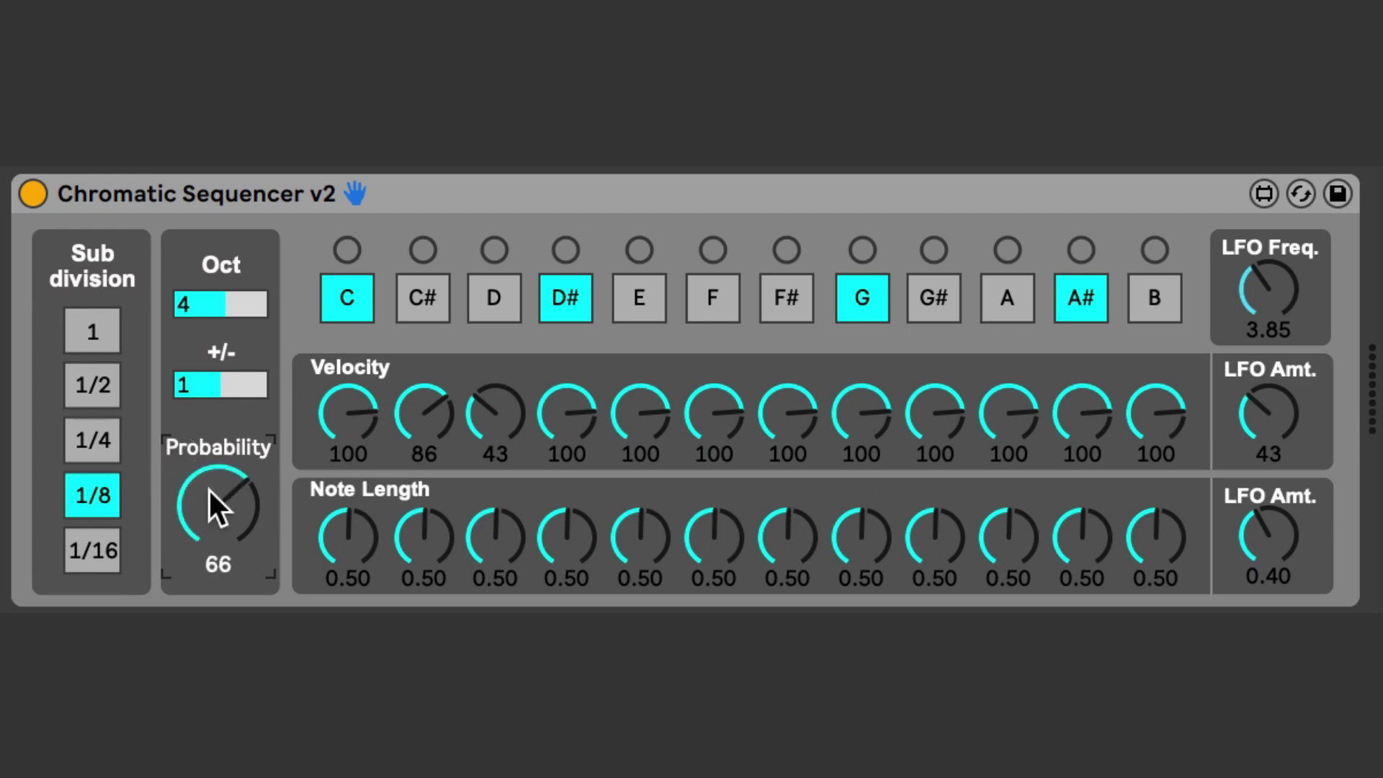
# Set LFO Freq to 3.70 and Velocity LFO Amt to 50, then lower A# velocity to 75 and shorten its note length
pyautogui.moveTo(1260, 287); pyautogui.dragTo(1260, 303)
pyautogui.moveTo(1256, 408); pyautogui.dragTo(1256, 403)
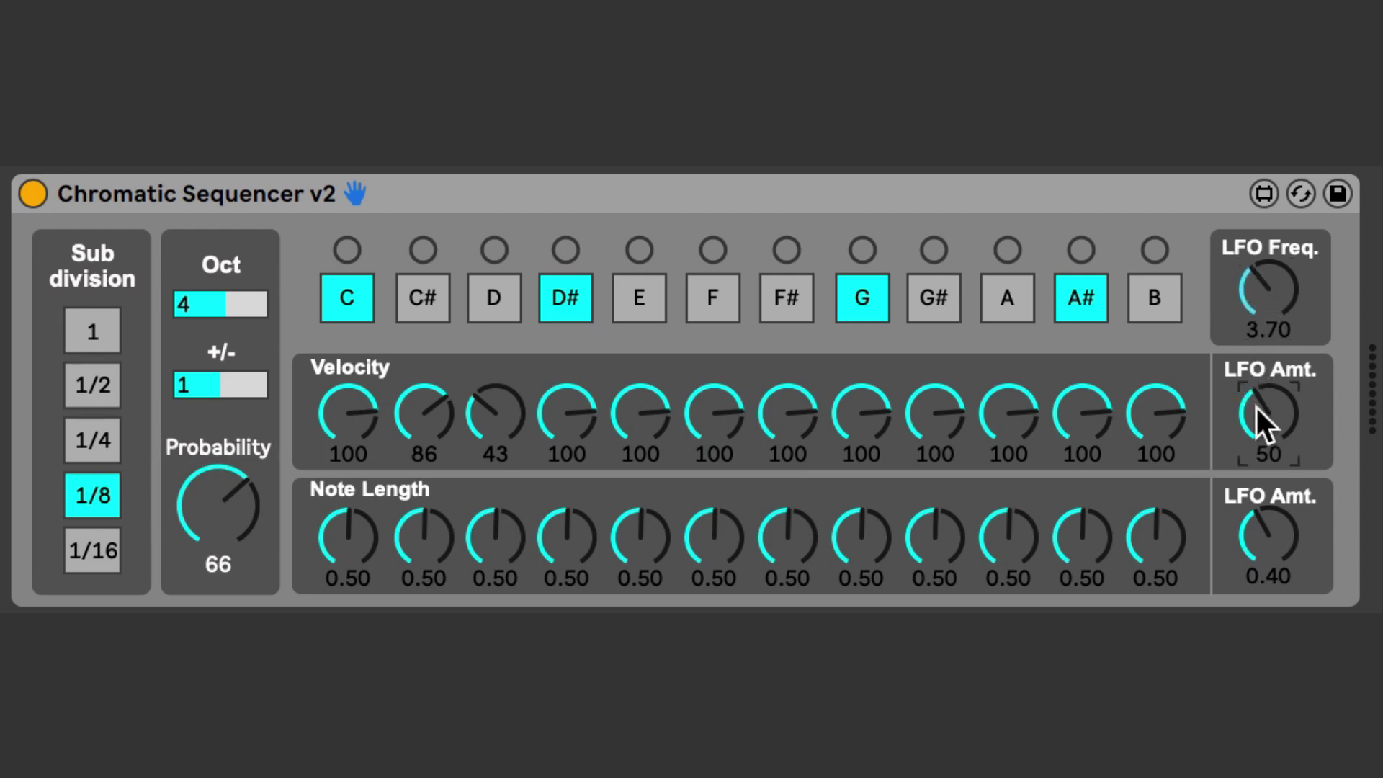
pyautogui.moveTo(1085, 405)
pyautogui.mouseDown()
pyautogui.moveTo(1086, 441)
pyautogui.moveTo(1086, 400)
pyautogui.mouseUp()
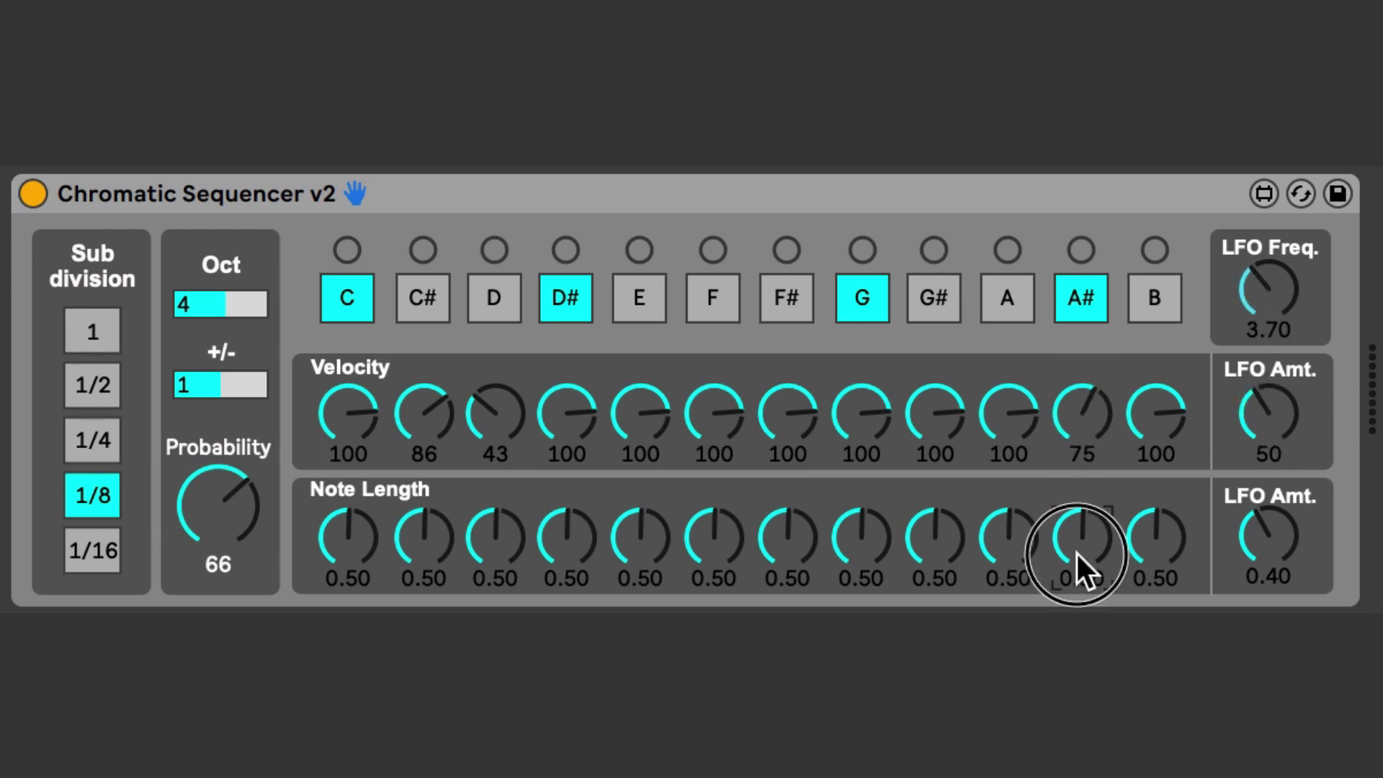
pyautogui.moveTo(1078, 554); pyautogui.dragTo(1048, 490)
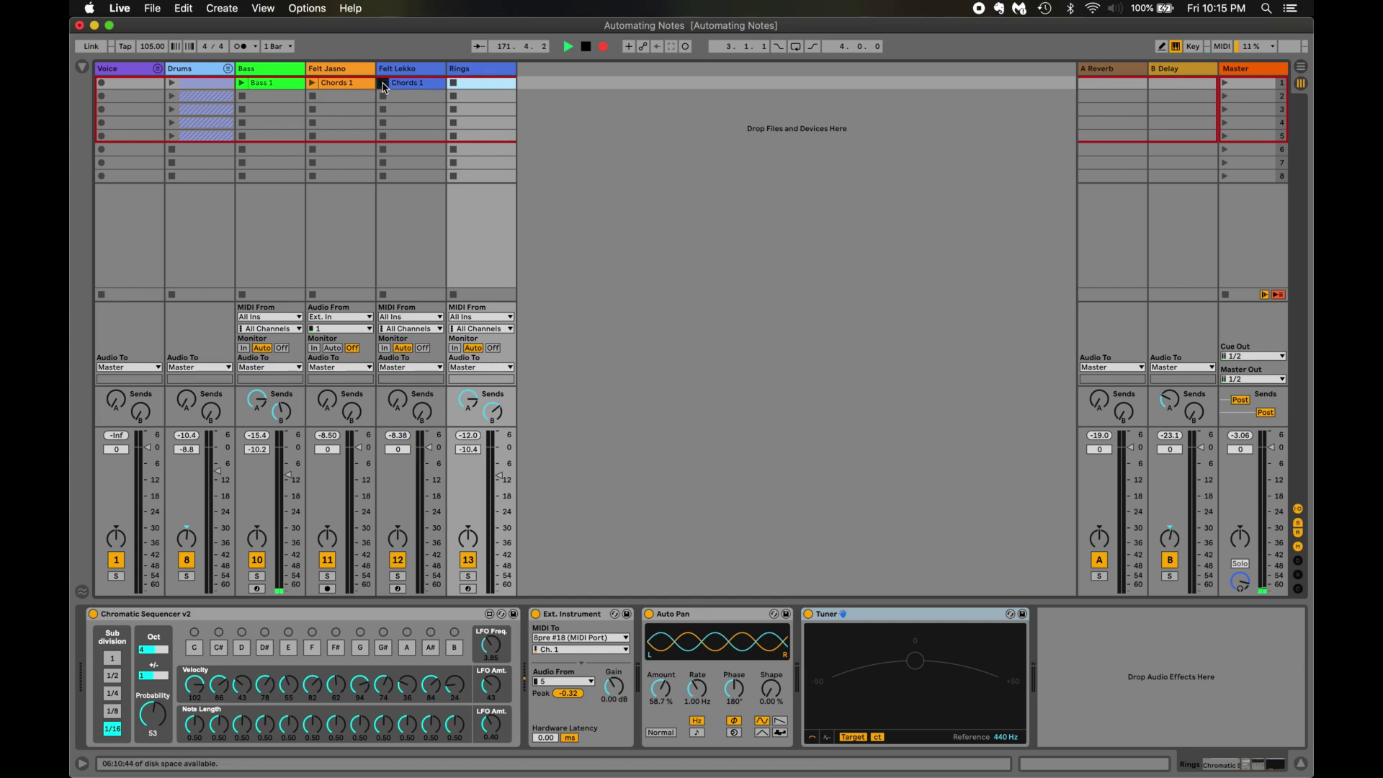
# Launch Chords 1 on Felt Lekko and Felt Jasno, and enlarge the piano roll to show Felt Lekko's G3–G4 chord notes
pyautogui.click(383, 84)
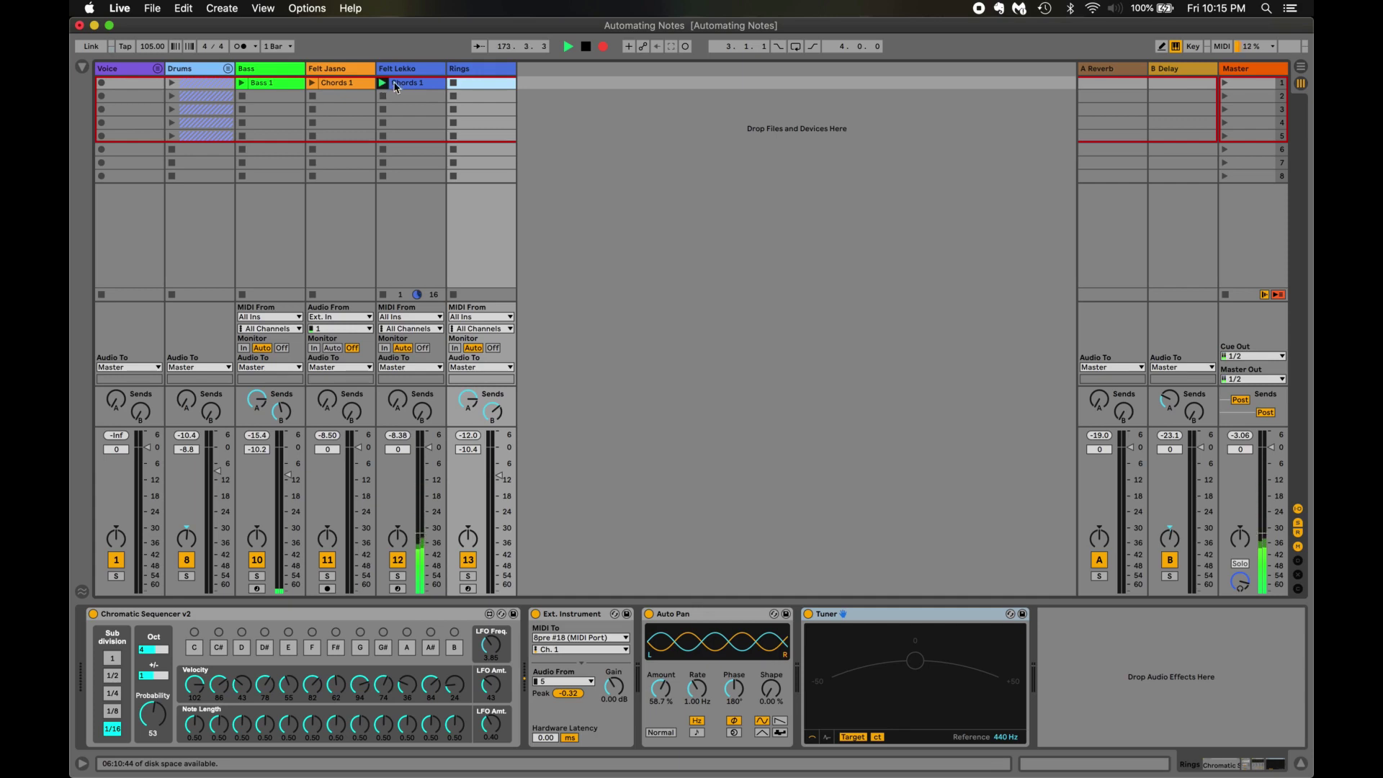
pyautogui.click(396, 84)
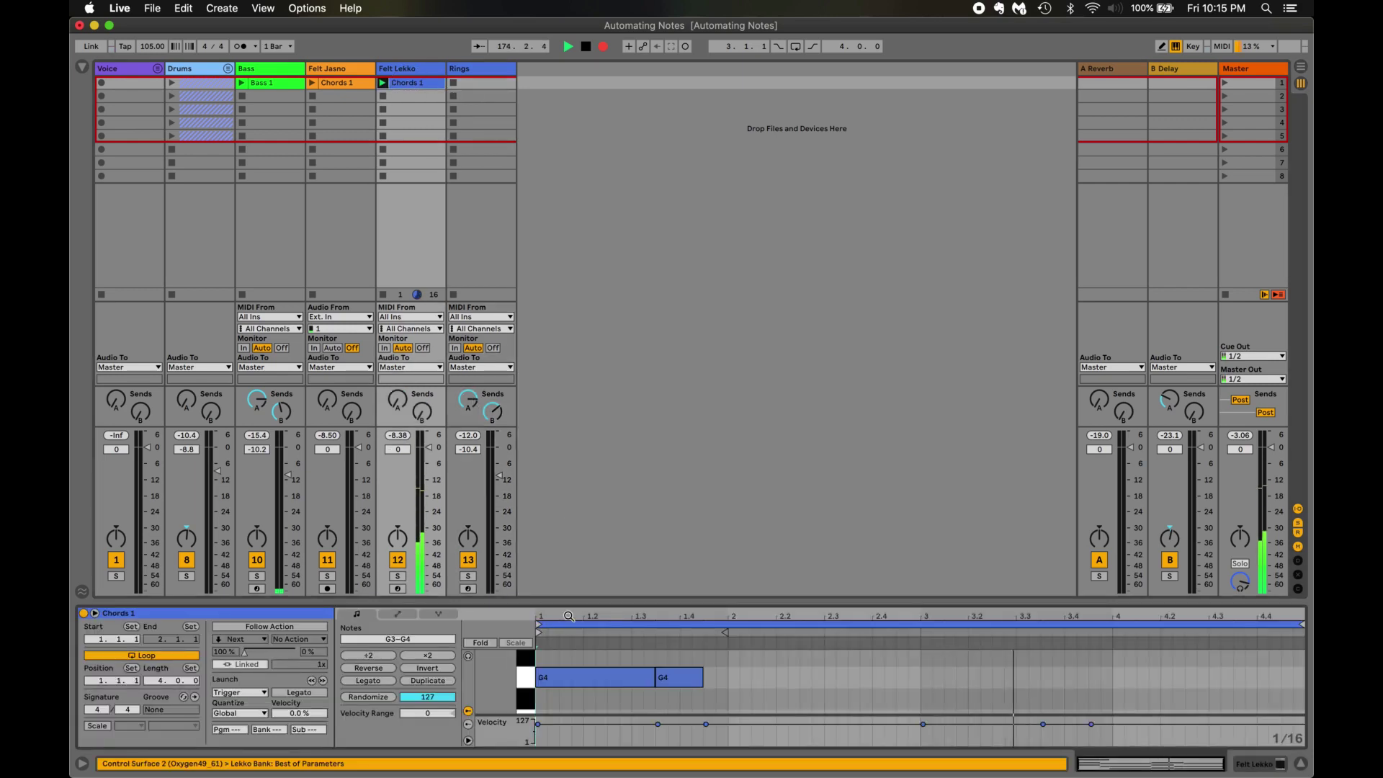
pyautogui.click(312, 83)
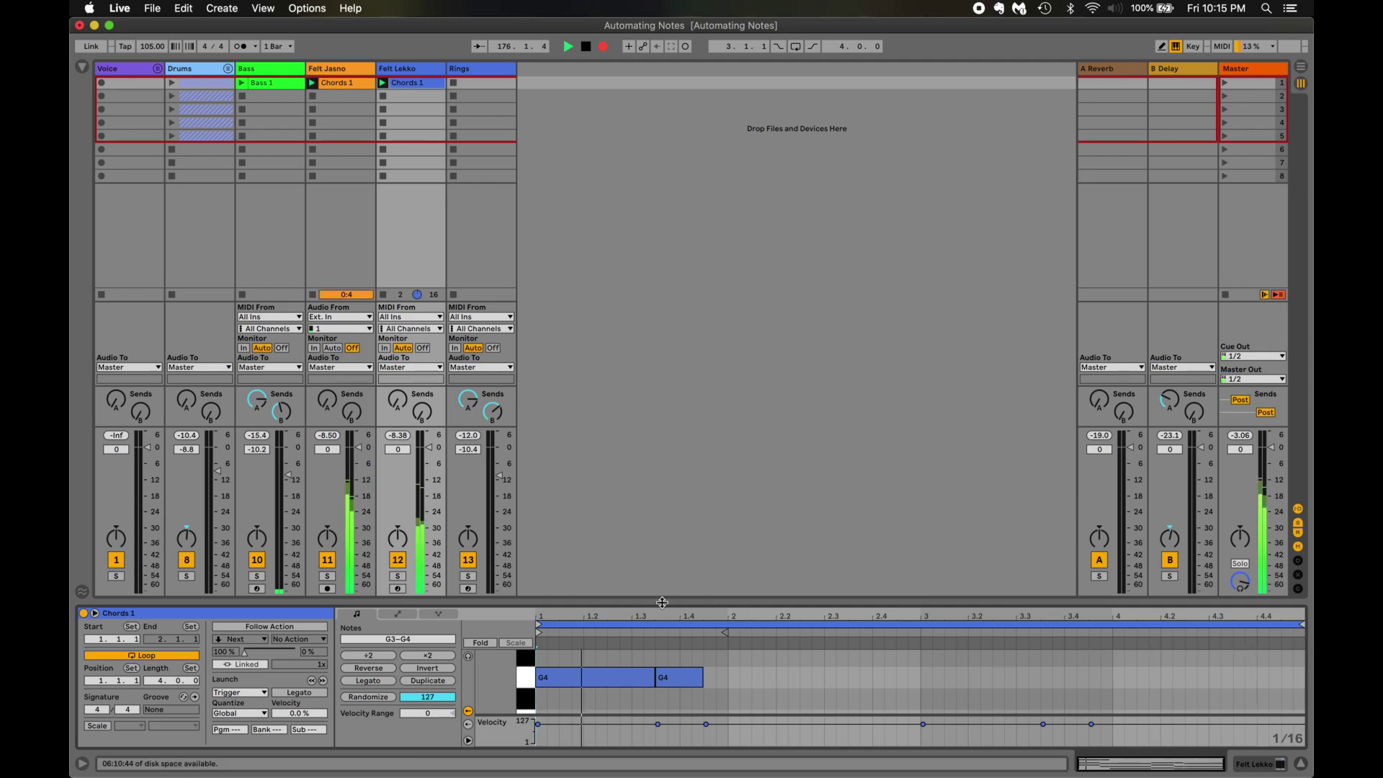
pyautogui.moveTo(662, 602); pyautogui.dragTo(649, 344)
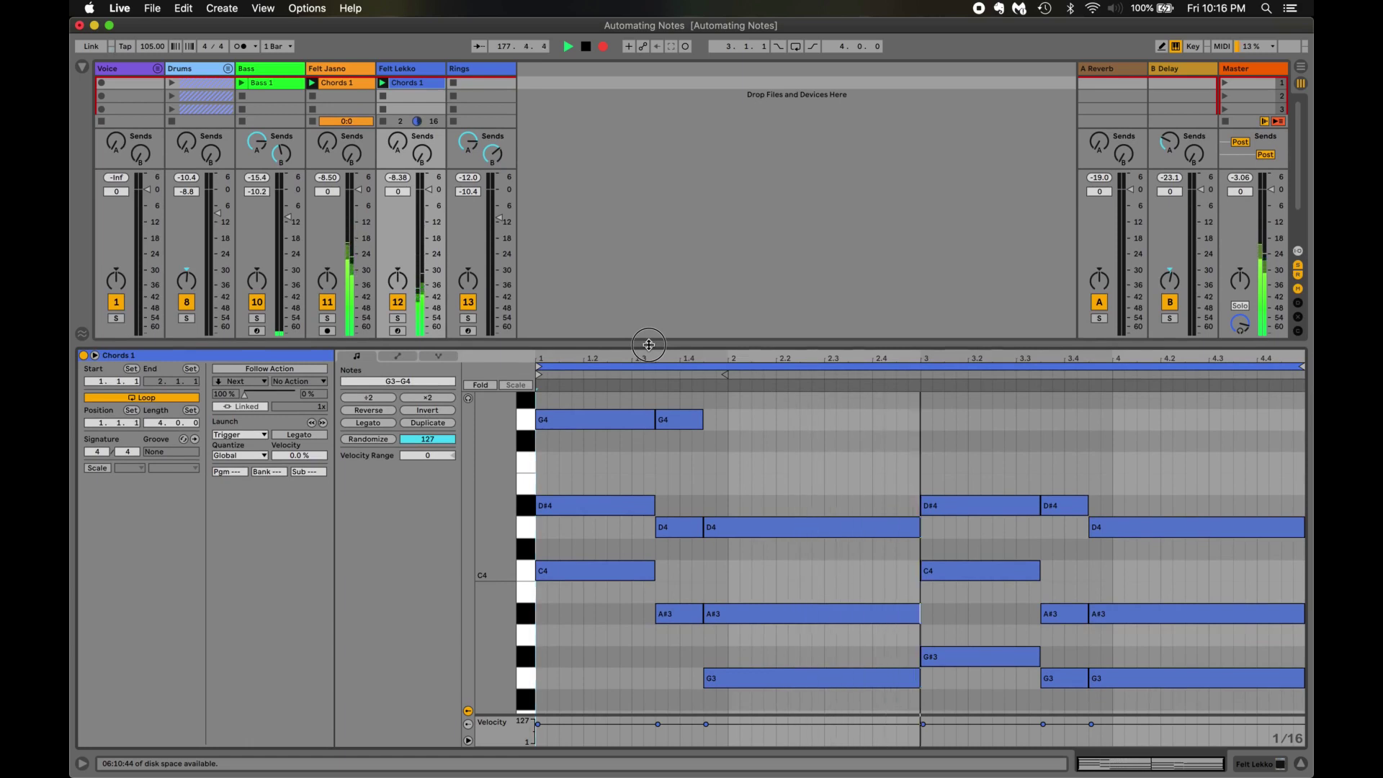
# Launch the Bass 1 clip and shrink the Detail view so the mixer shows its routing again
pyautogui.click(243, 84)
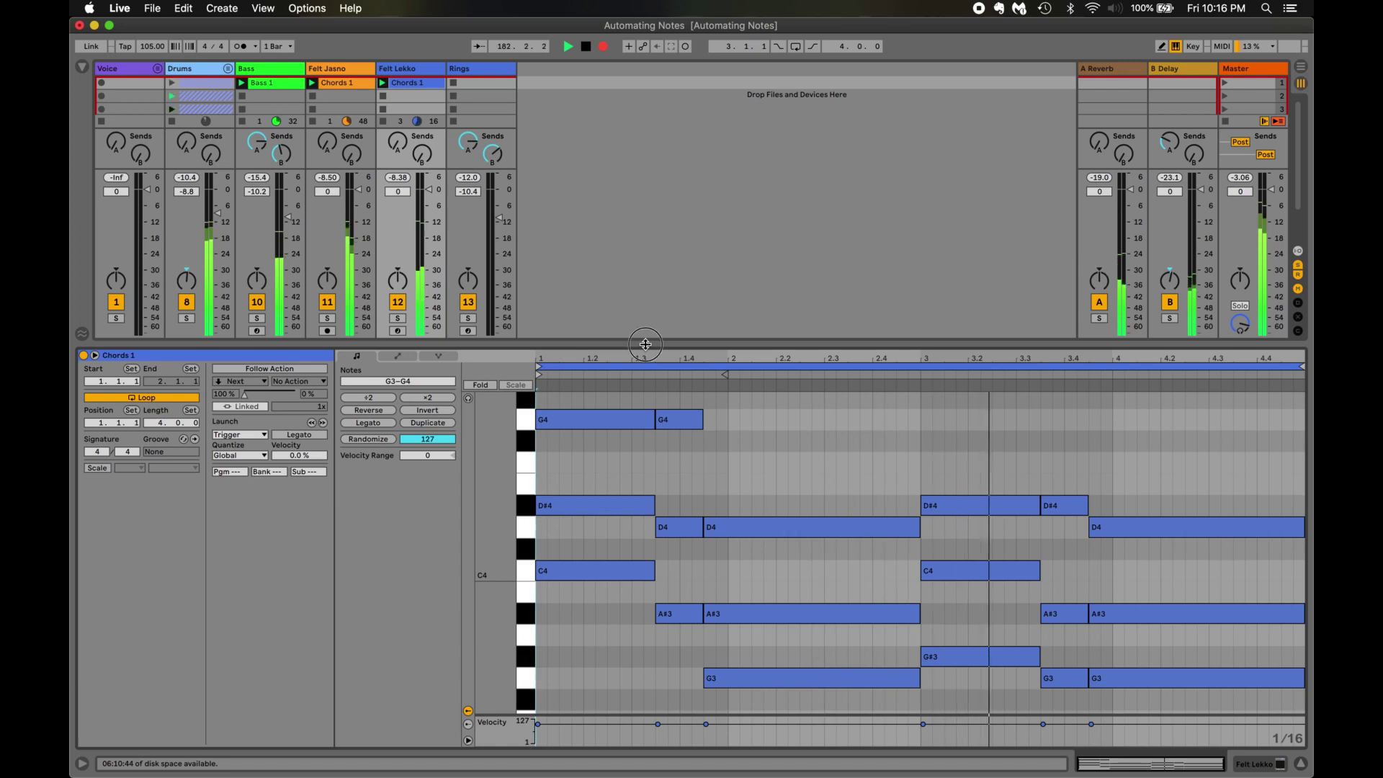
pyautogui.moveTo(645, 345); pyautogui.dragTo(651, 584)
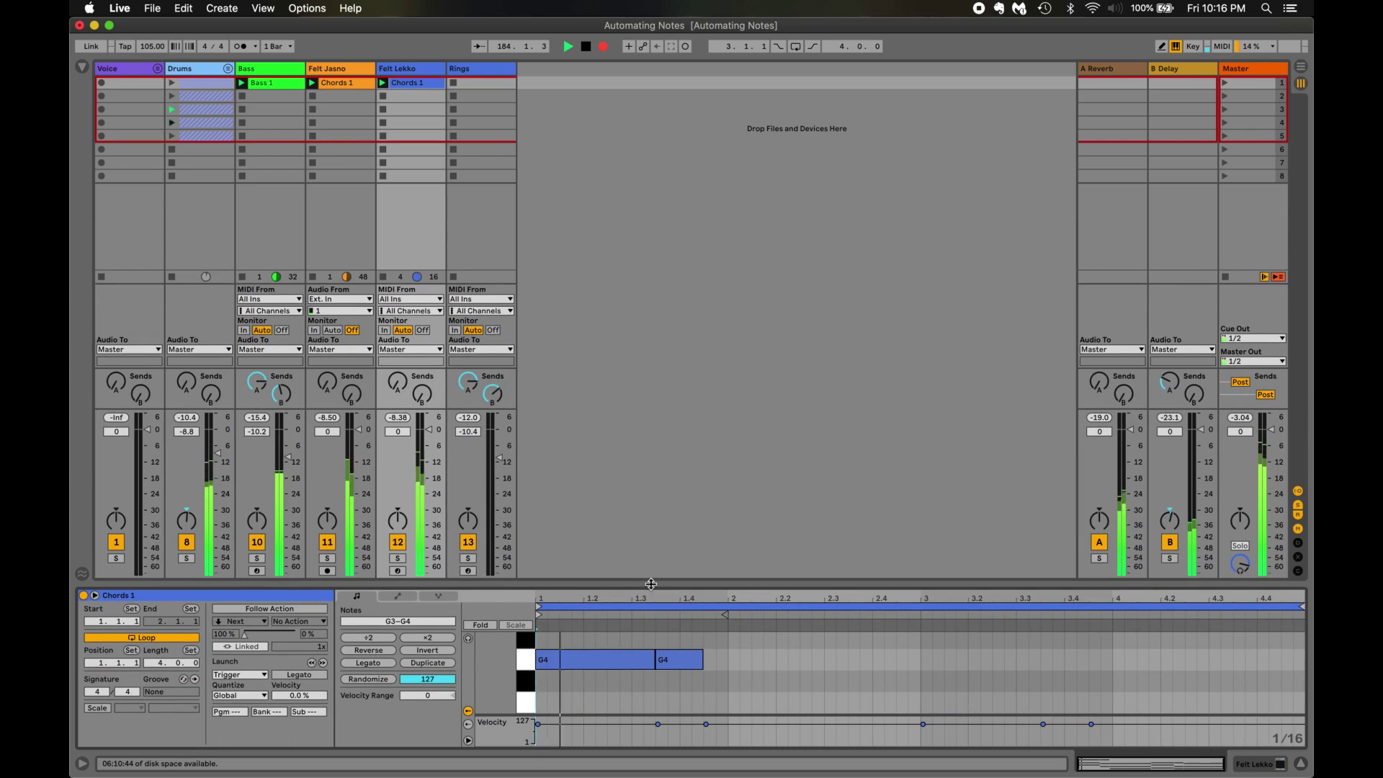
# Show the Rings track's device chain and enable C, D# and G on Chromatic Sequencer v2
pyautogui.click(486, 74)
pyautogui.click(486, 74)
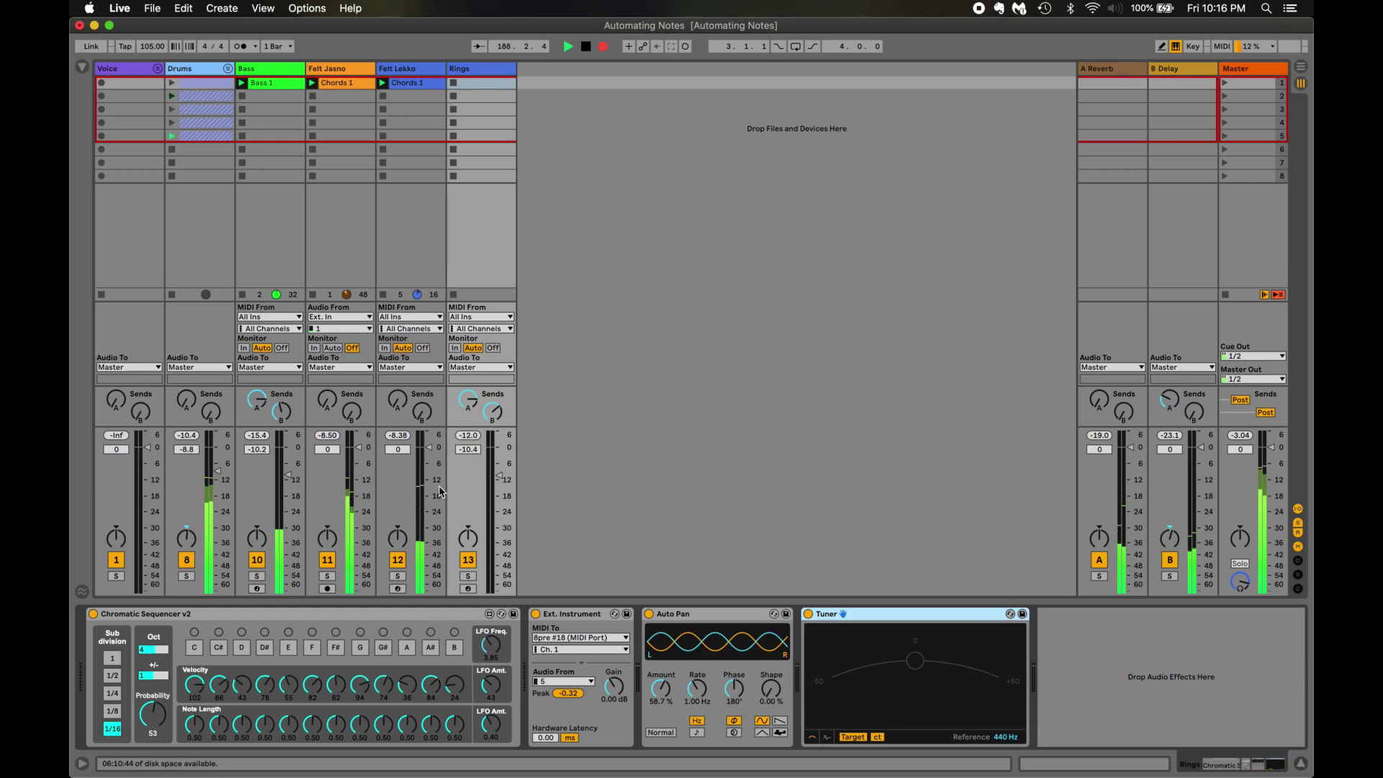
pyautogui.click(193, 647)
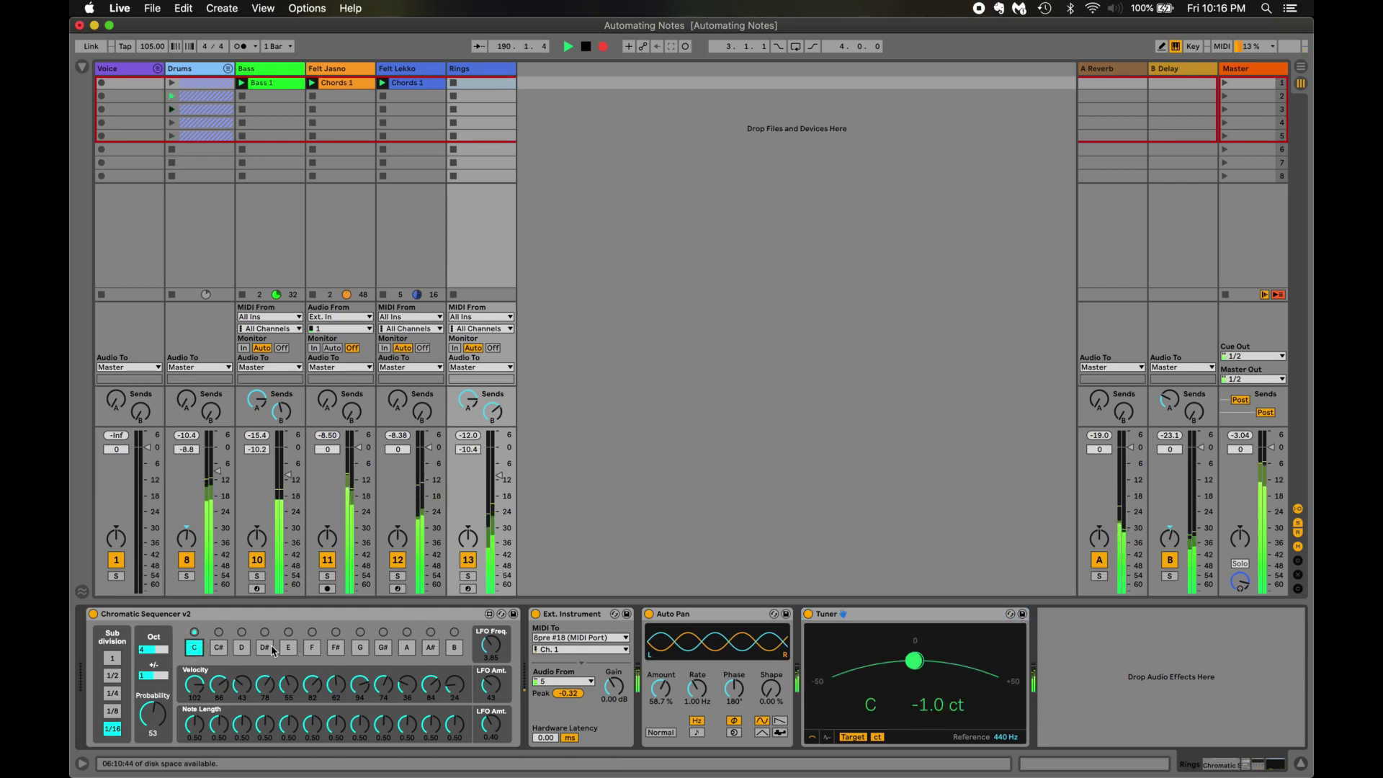
pyautogui.click(264, 647)
pyautogui.click(360, 654)
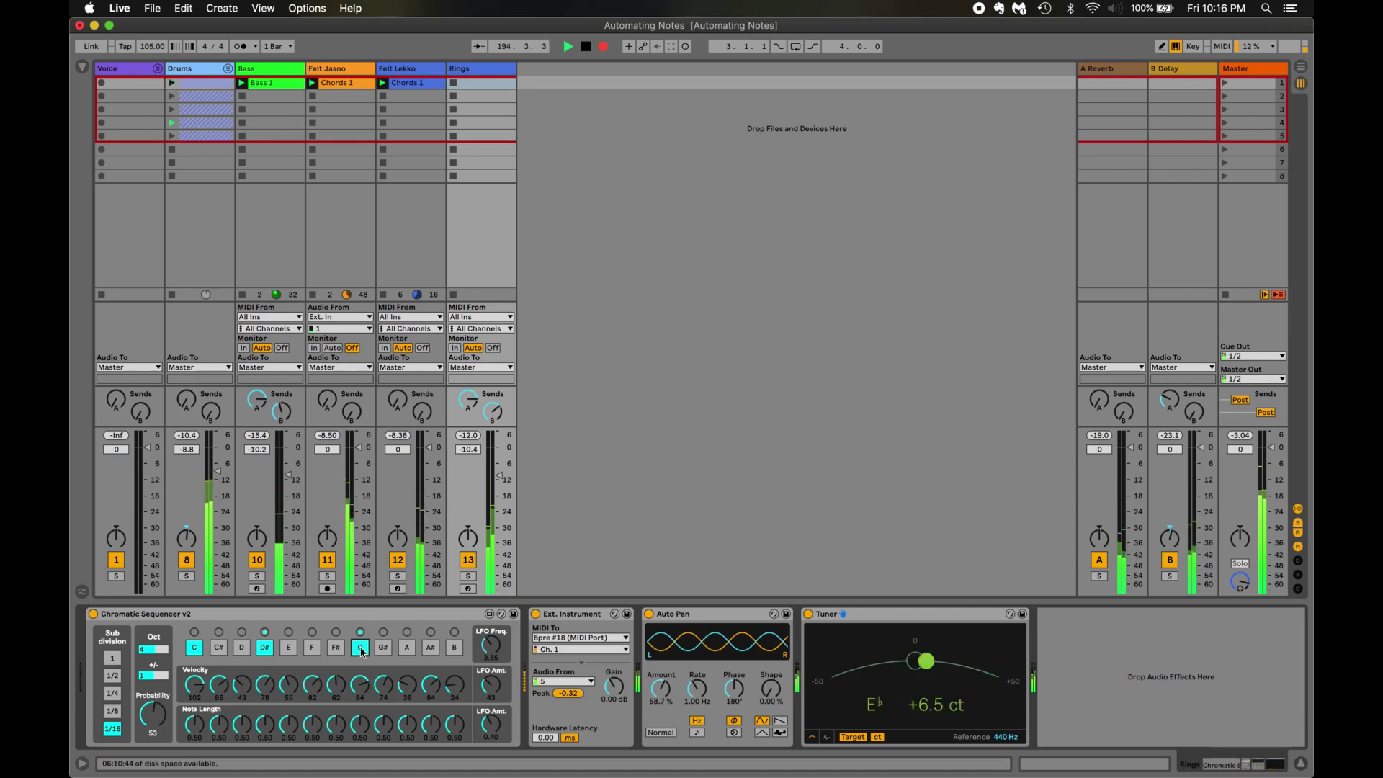
# Switch off the G, D# and C notes in the Chromatic Sequencer
pyautogui.click(361, 649)
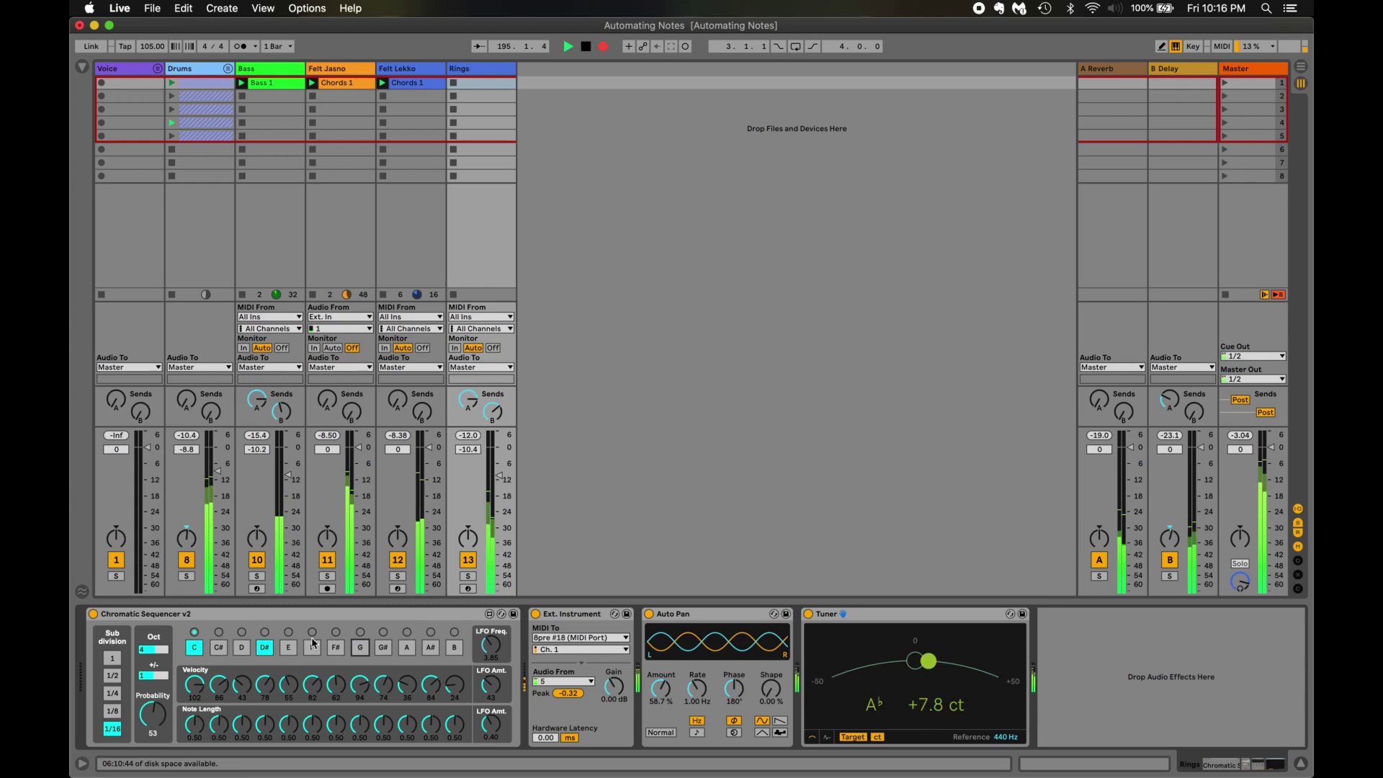
pyautogui.click(264, 648)
pyautogui.click(195, 647)
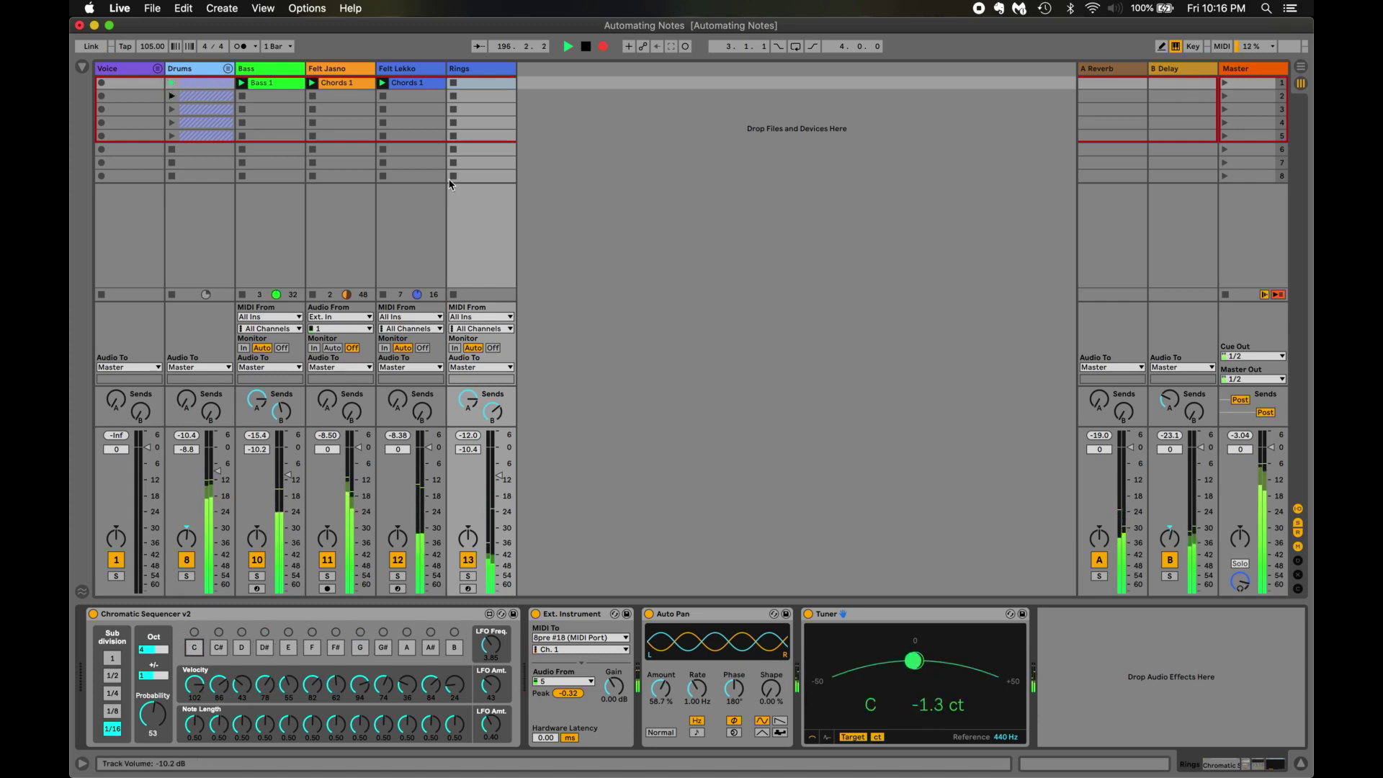
# Paste Felt Lekko's Chords 1 clip into the Rings track's first empty slot
pyautogui.click(420, 84)
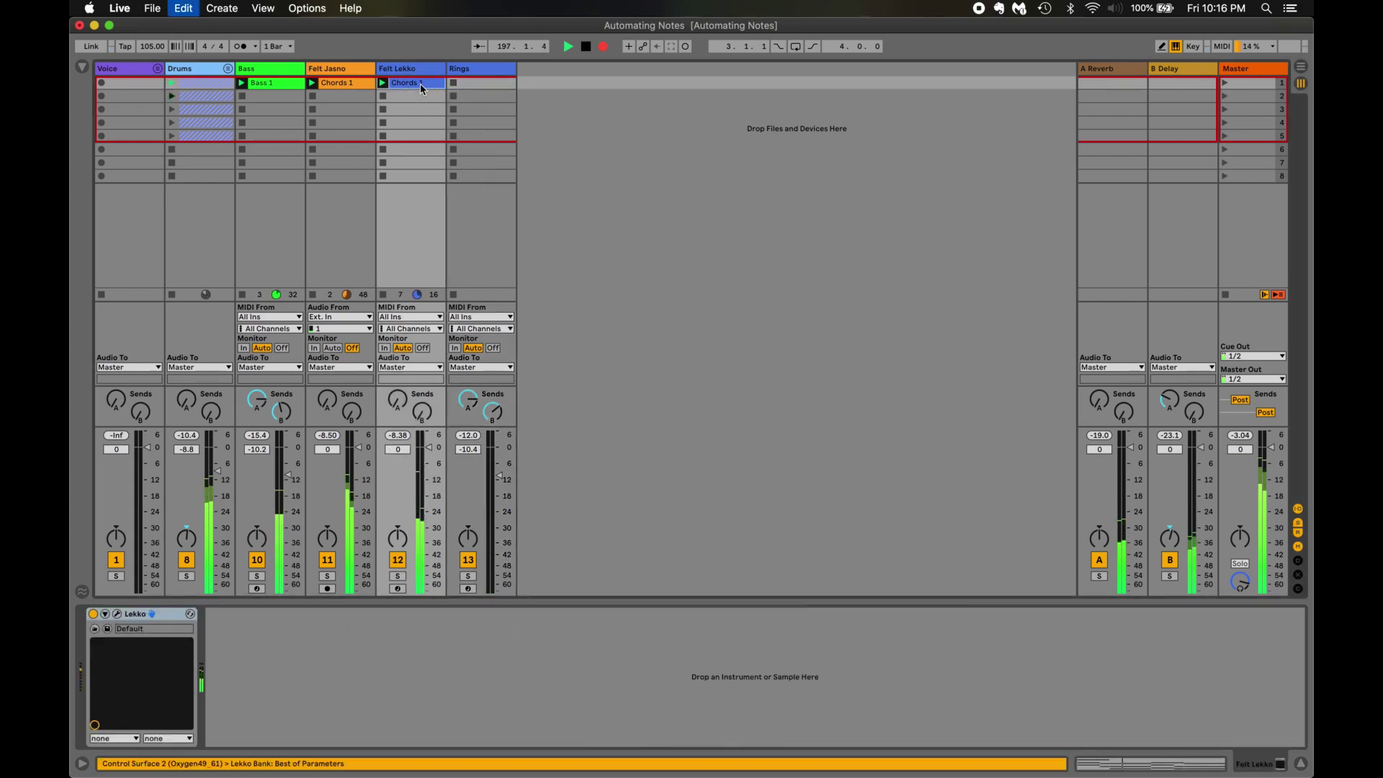
pyautogui.click(472, 85)
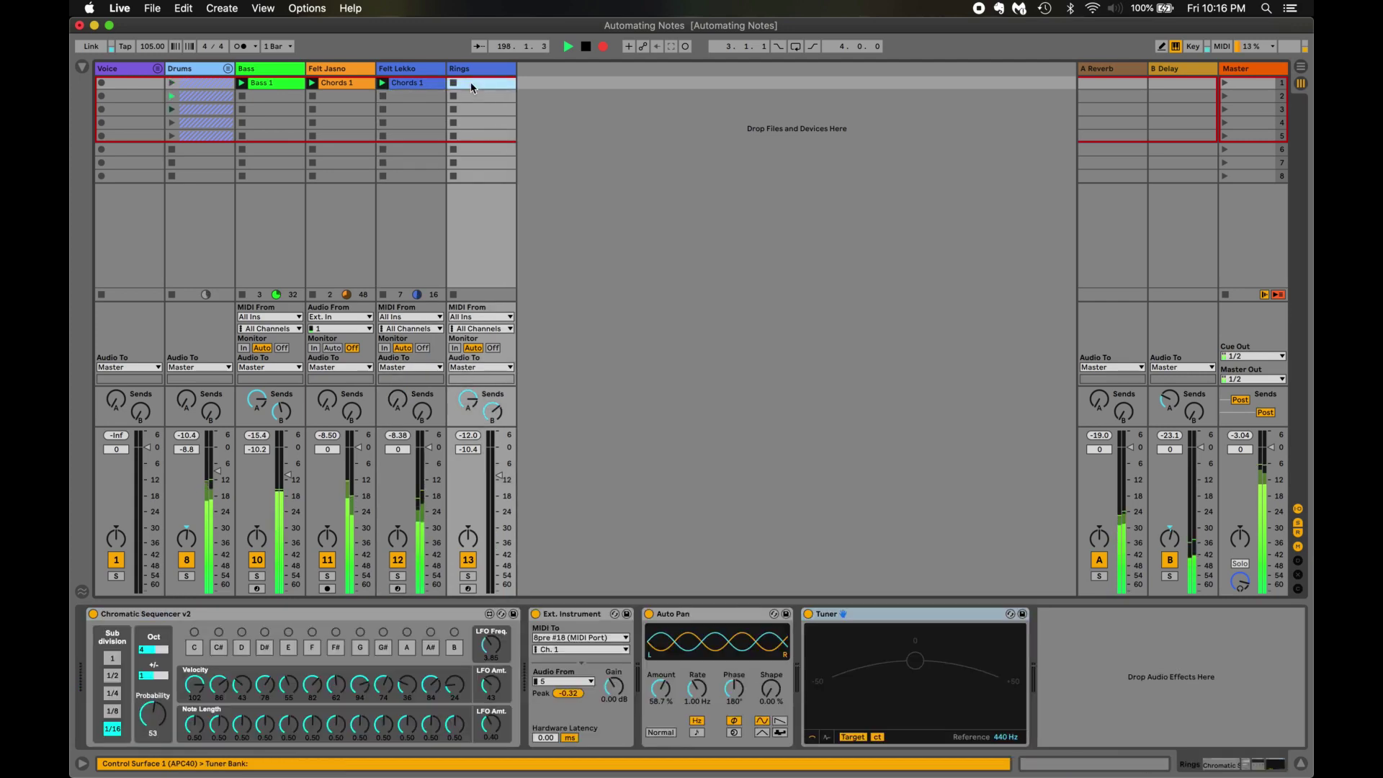
pyautogui.press('super+v')
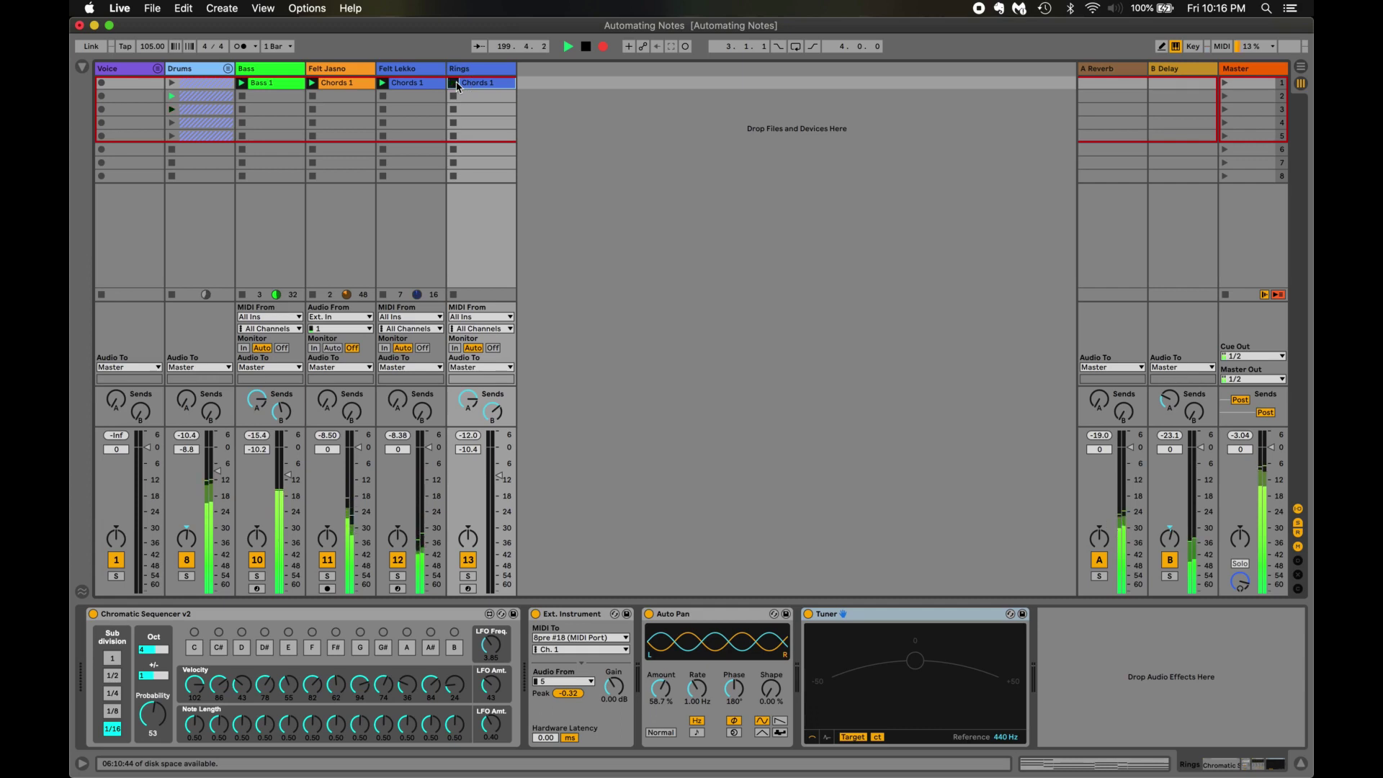
# Launch the Rings track's Chords 1 clip, then stop the Felt Jasno and Felt Lekko tracks
pyautogui.click(455, 84)
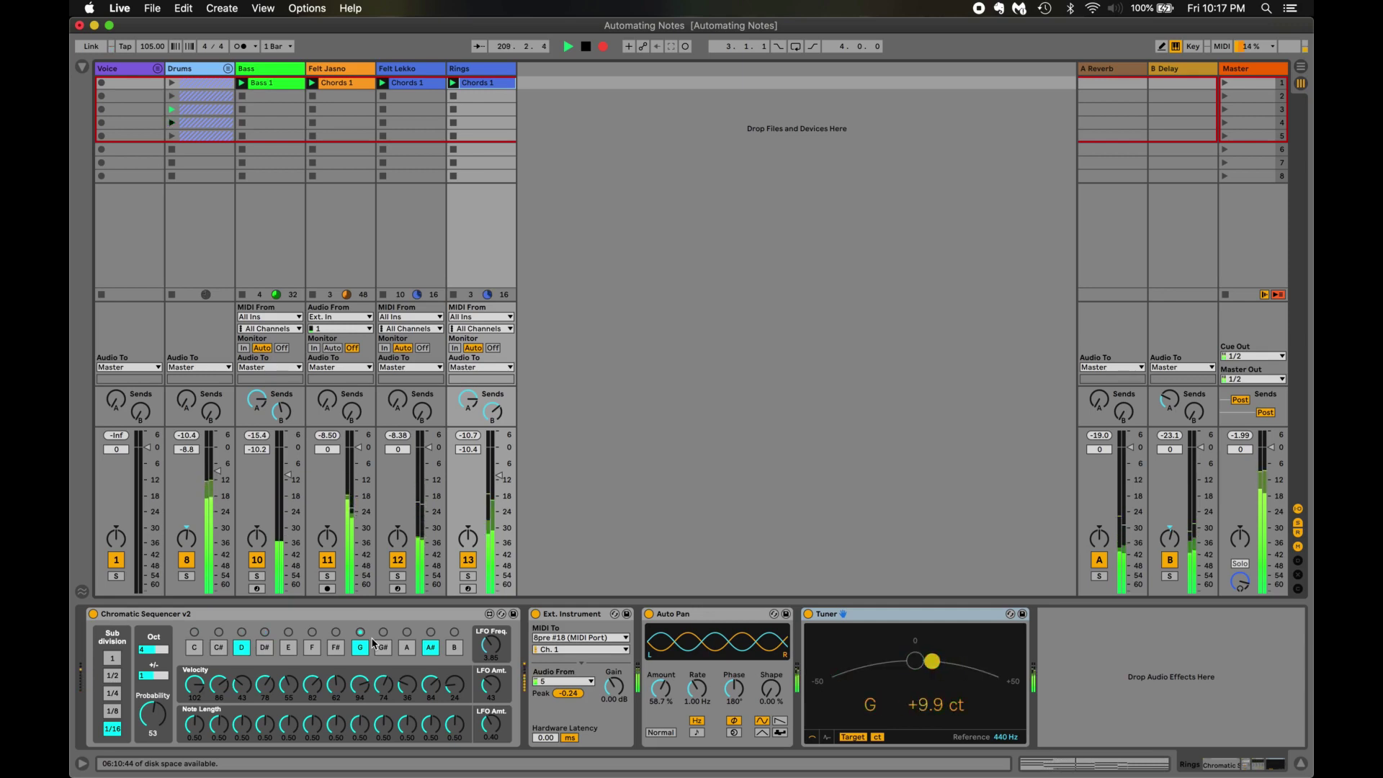
pyautogui.click(313, 176)
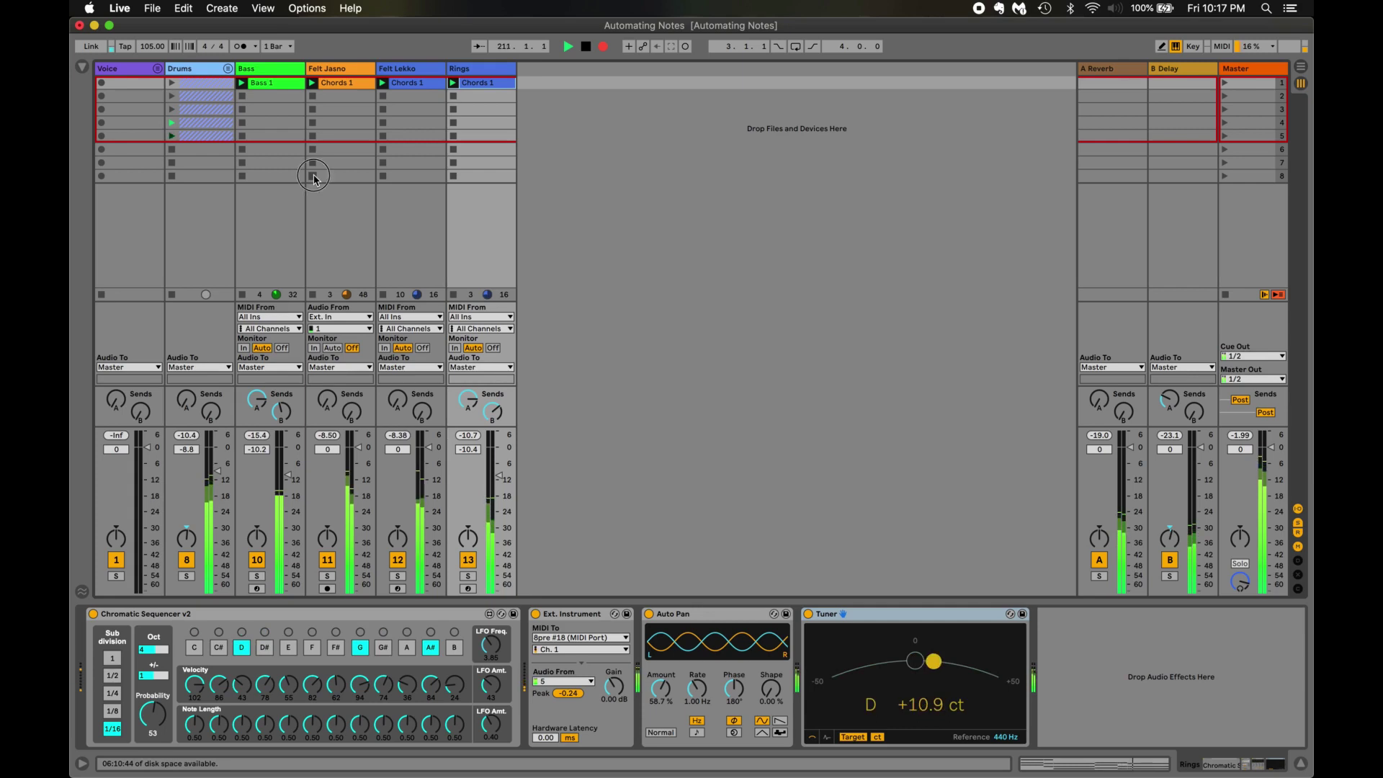
pyautogui.click(384, 177)
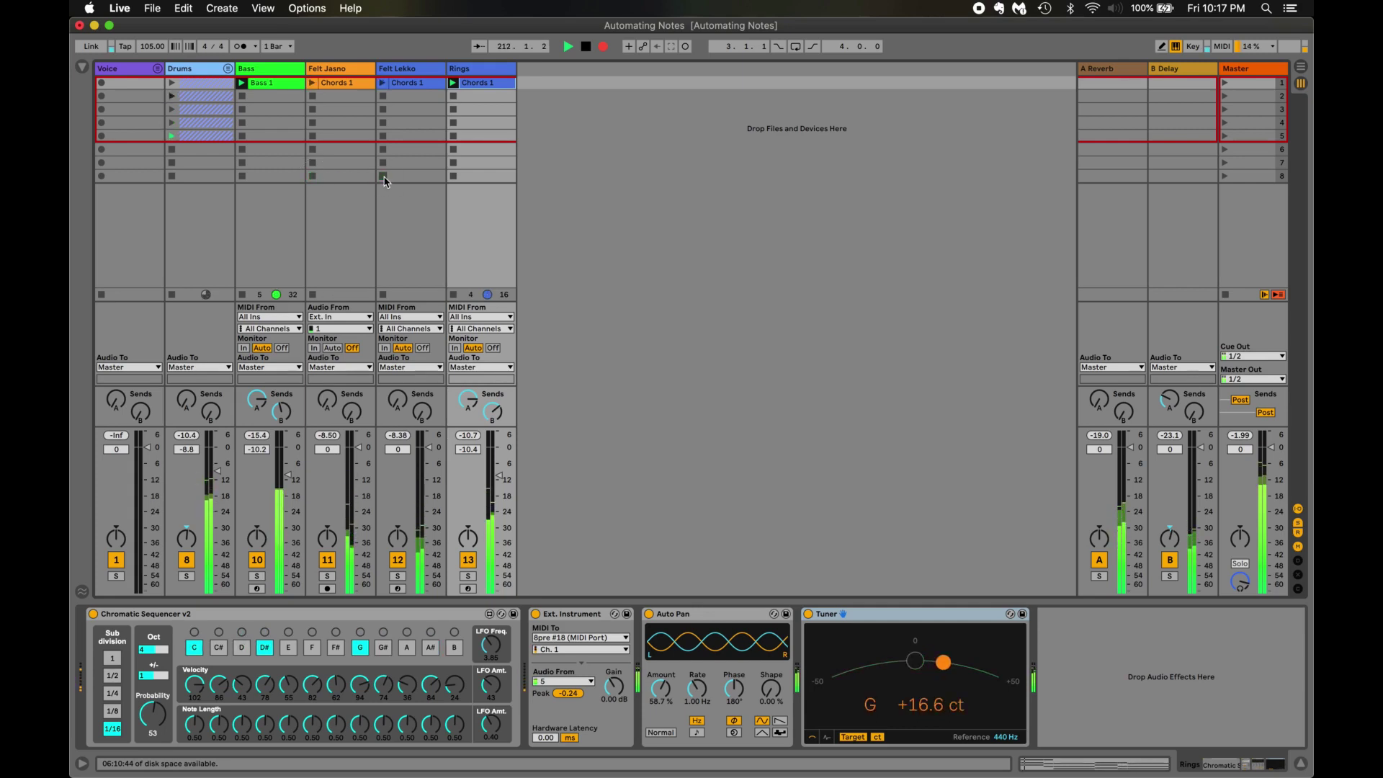